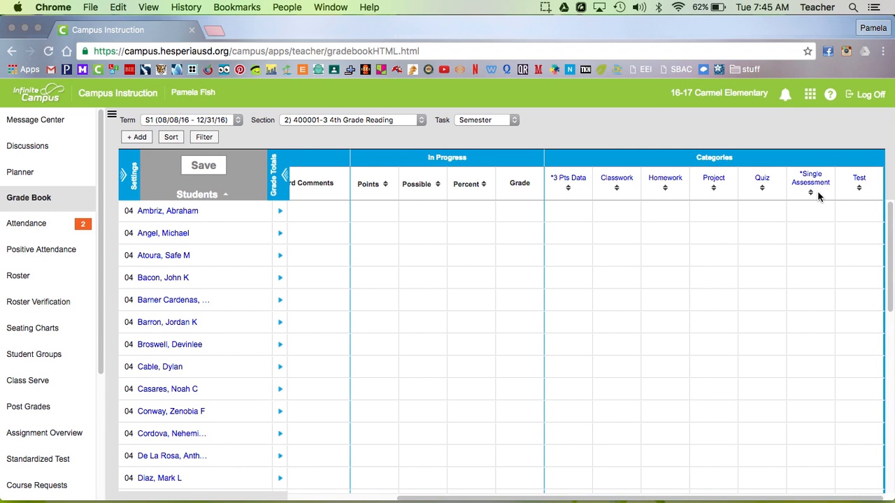
click(544, 8)
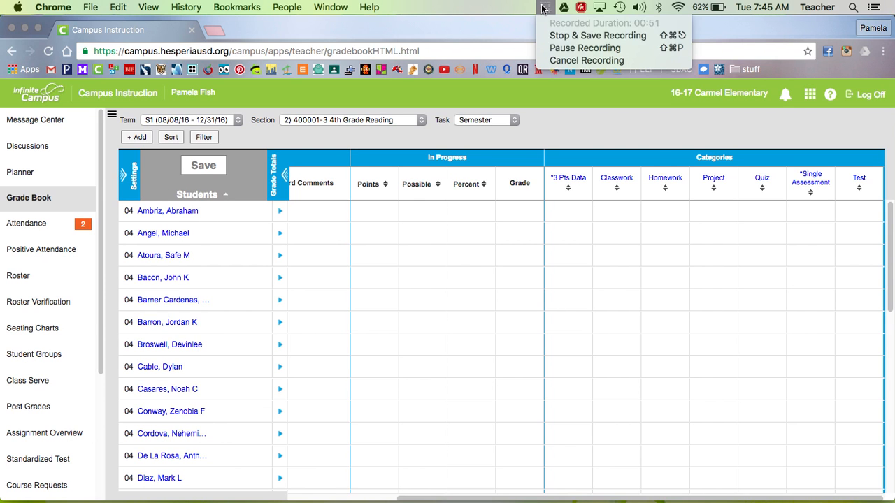
click(545, 47)
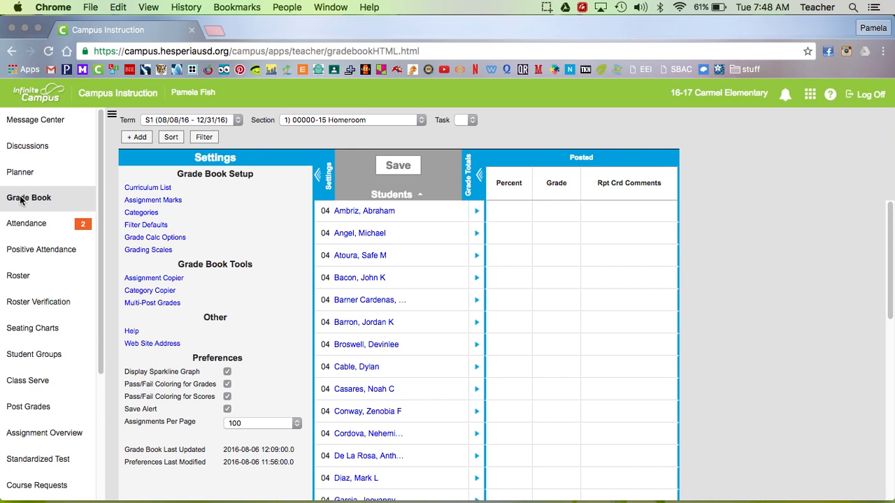
Open the Grade Book and expand its settings, with the grade totals collapsed.
click(46, 120)
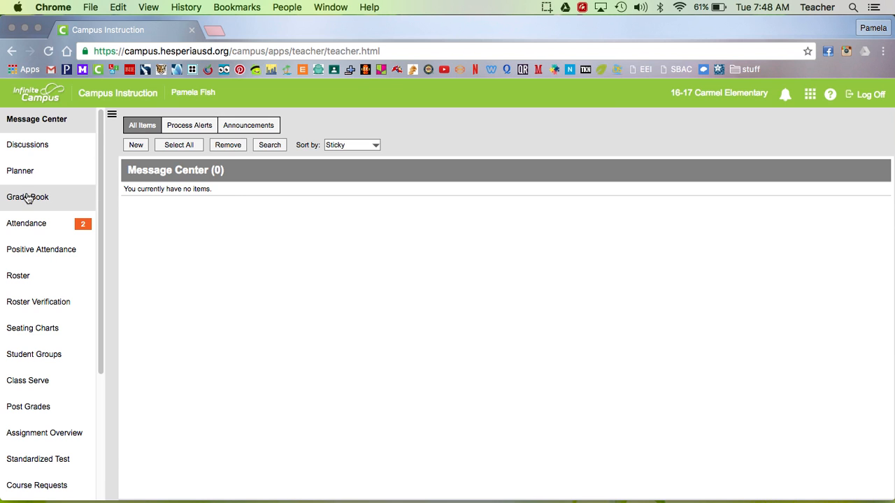
click(27, 198)
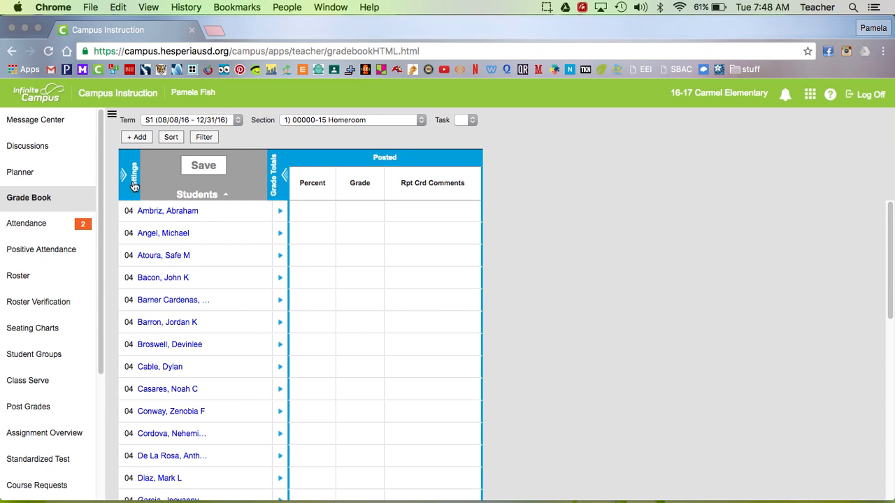
click(279, 182)
click(608, 323)
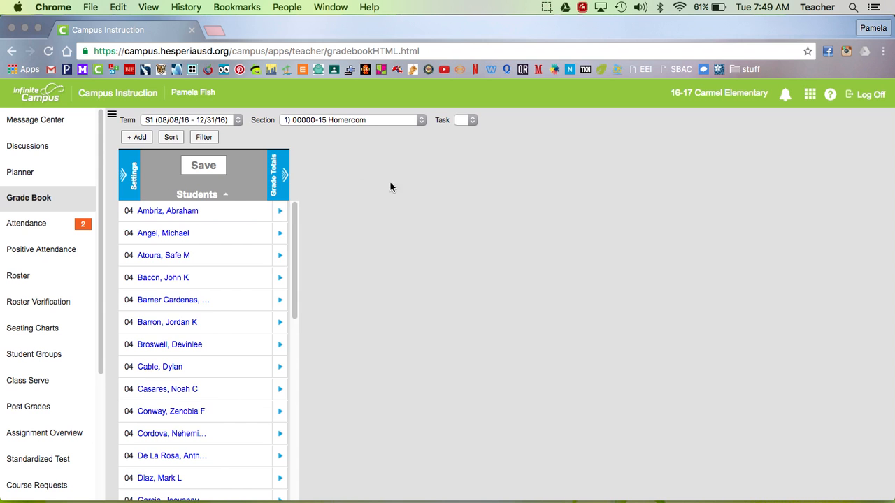
click(131, 179)
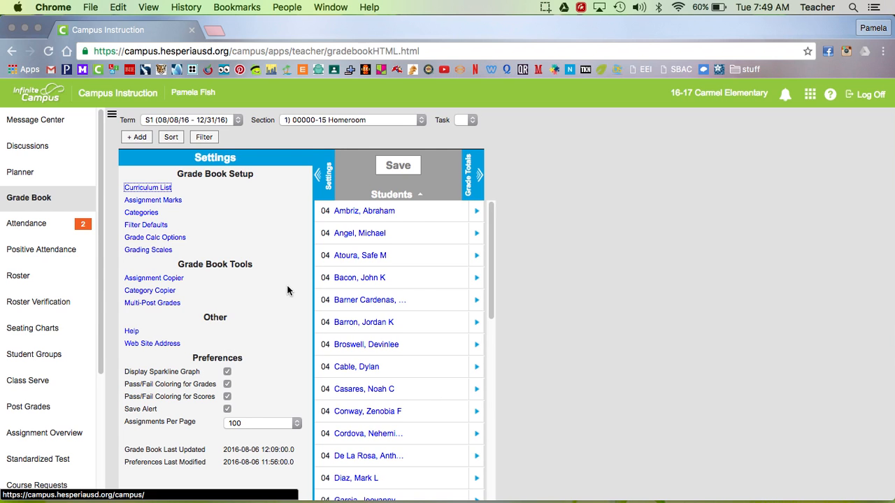
Switch the Grade Book to section 400001-3 4th Grade Reading and open its category list.
click(332, 120)
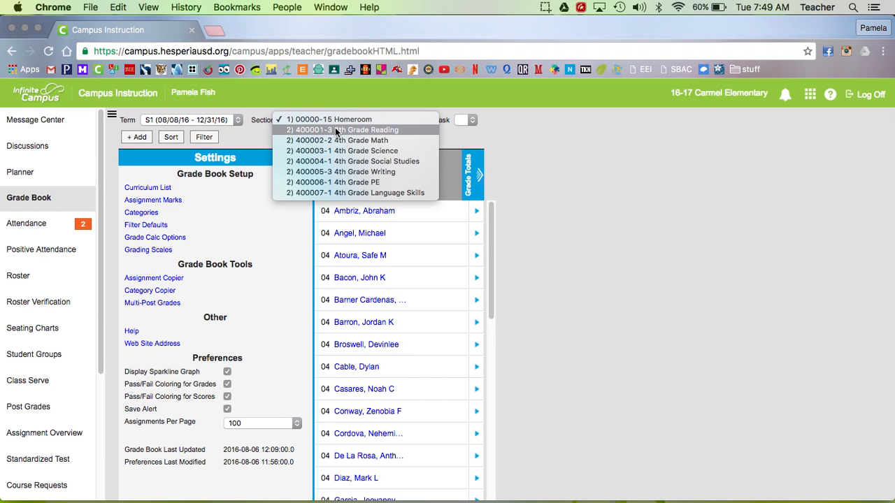
click(336, 129)
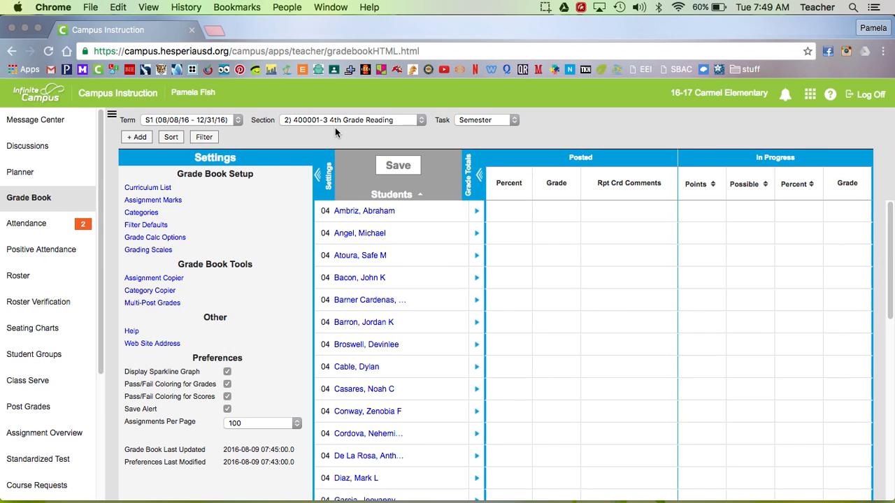
click(130, 214)
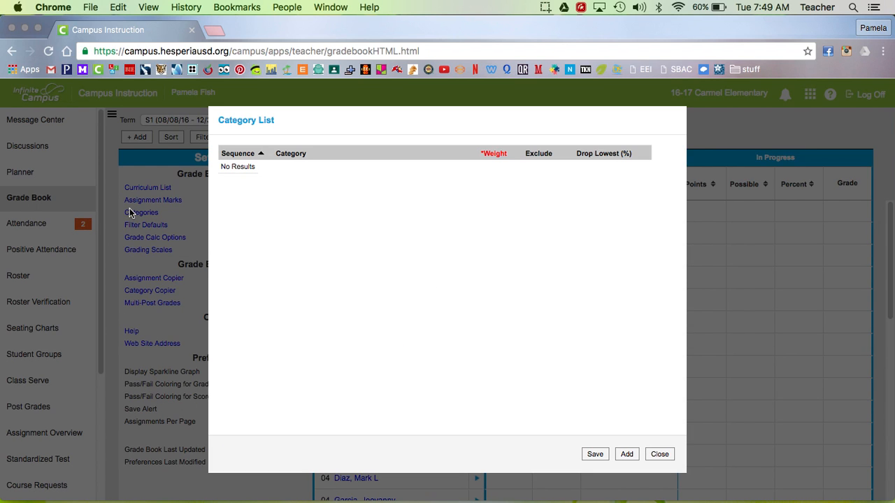
Create a new category named Homework with a weight of 1.
click(627, 455)
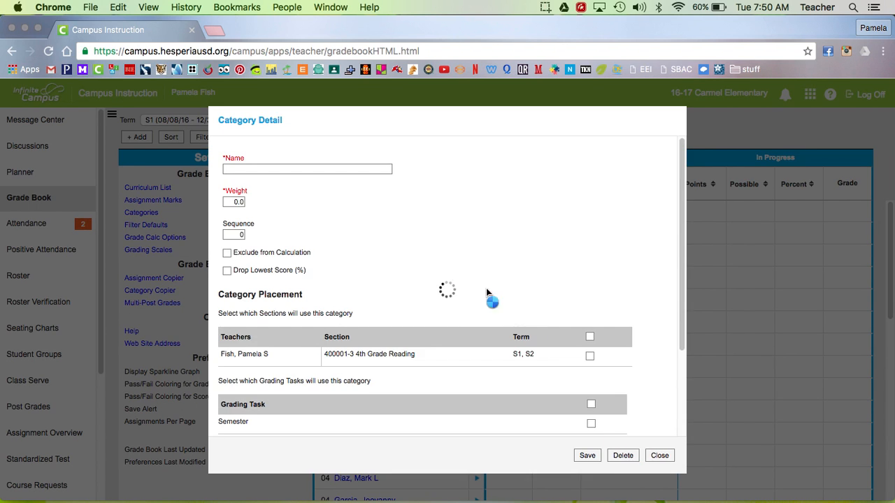
click(343, 171)
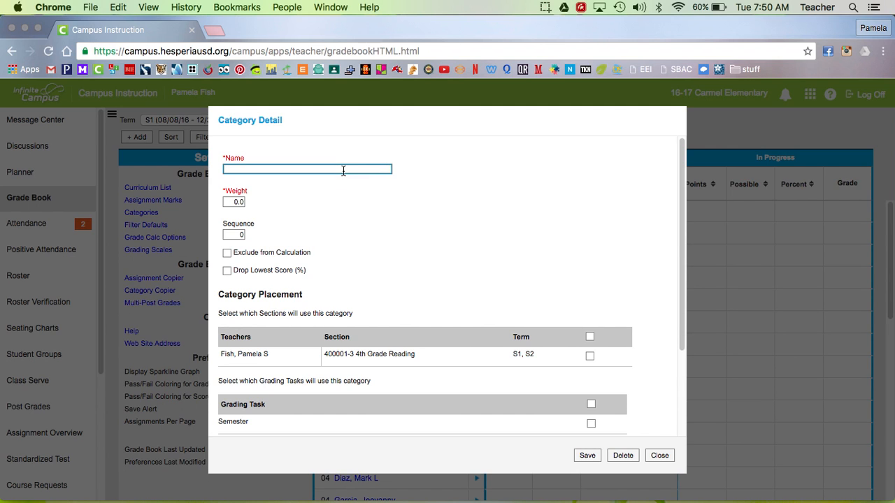
text(Homework)
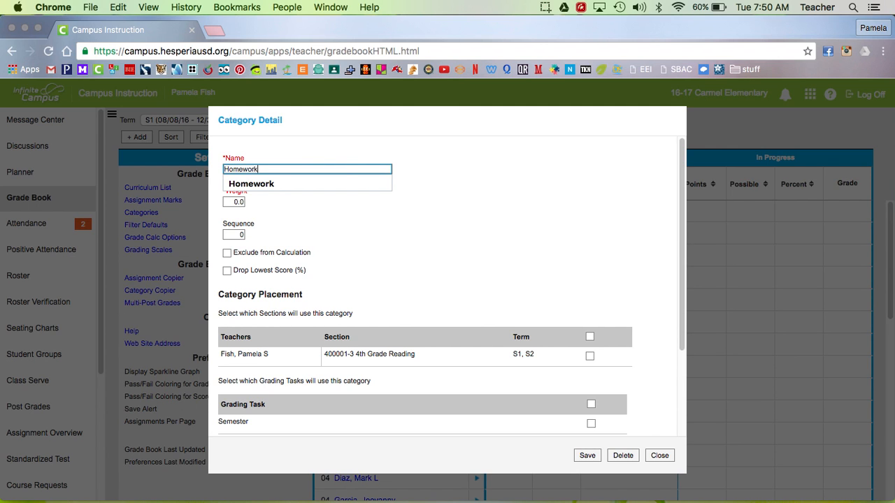
click(428, 228)
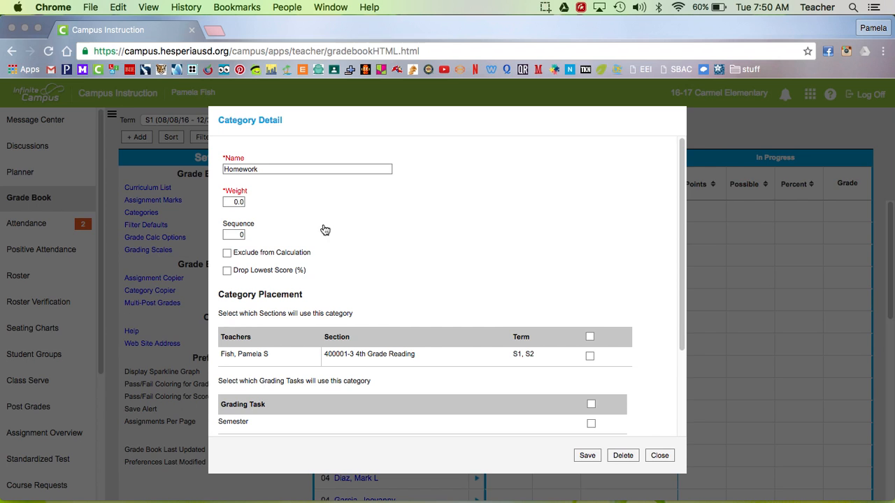
click(234, 202)
text(1)
key(Tab)
click(236, 203)
click(253, 211)
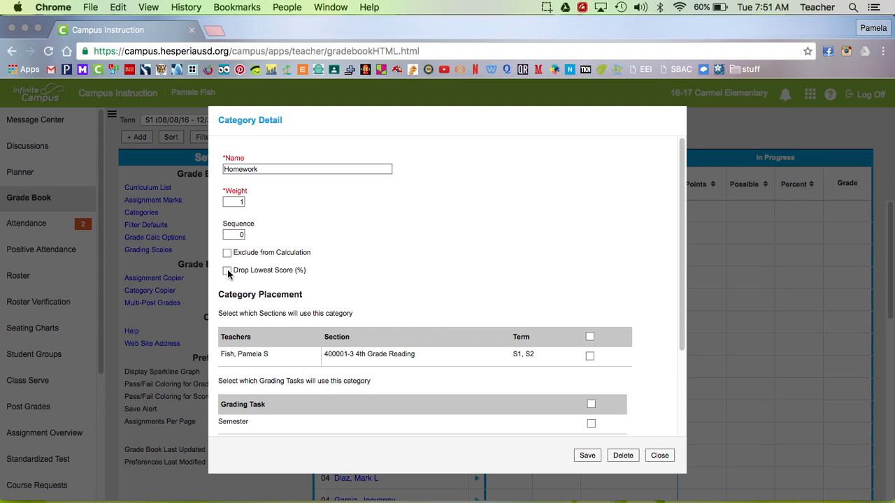
Assign the Homework category to the 4th Grade Reading section and its Semester and Quarter grading tasks, and save it.
click(228, 271)
click(228, 269)
scroll(413, 352, down, 3)
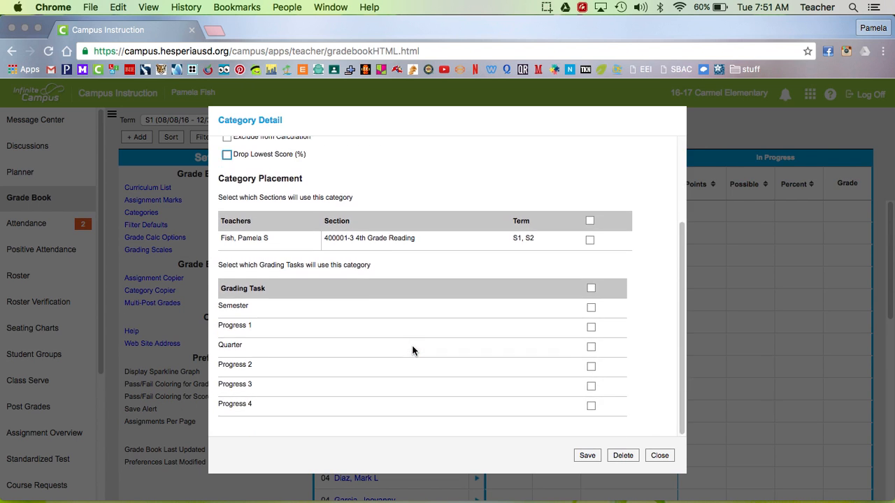
click(590, 241)
click(591, 309)
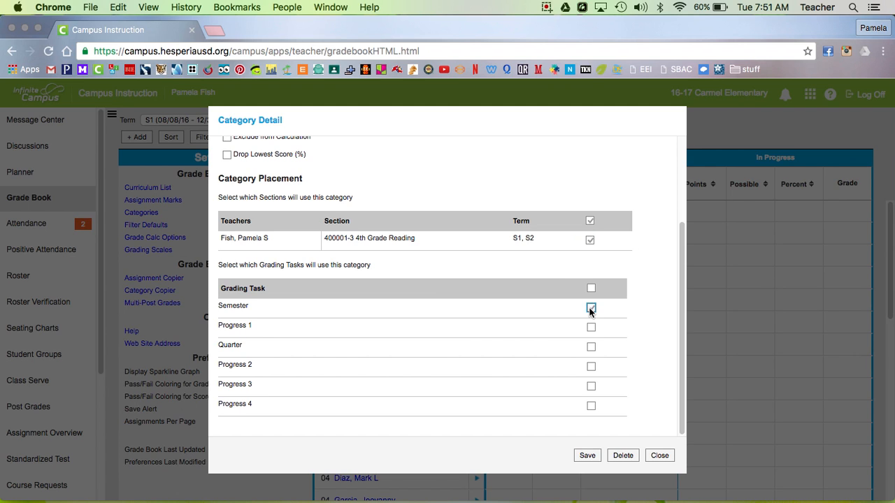
click(591, 348)
click(587, 456)
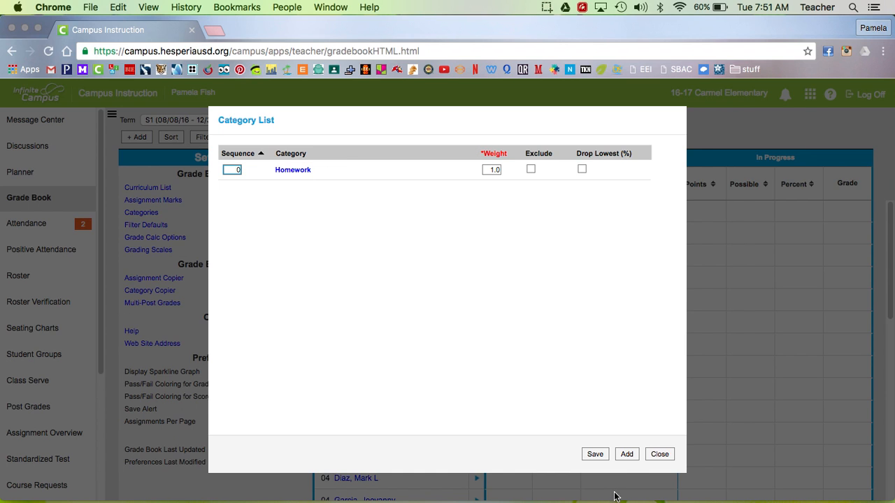
Add and save a Classwork category with a weight of 1, assigned to 4th Grade Reading and the Semester and Quarter grading tasks.
click(627, 455)
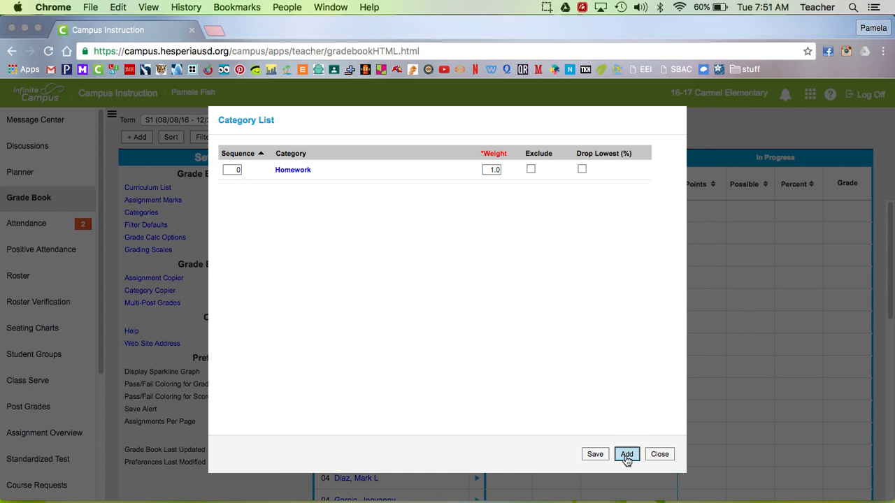
click(354, 172)
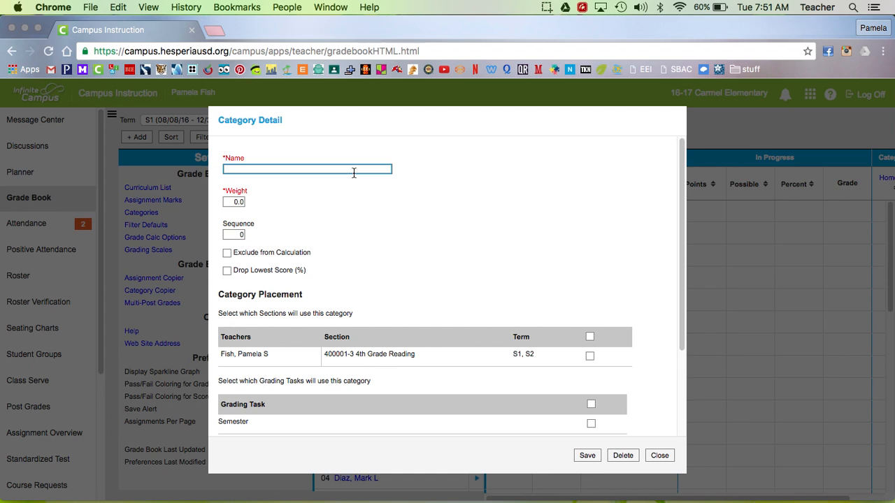
text(Classwork)
click(235, 202)
text(1)
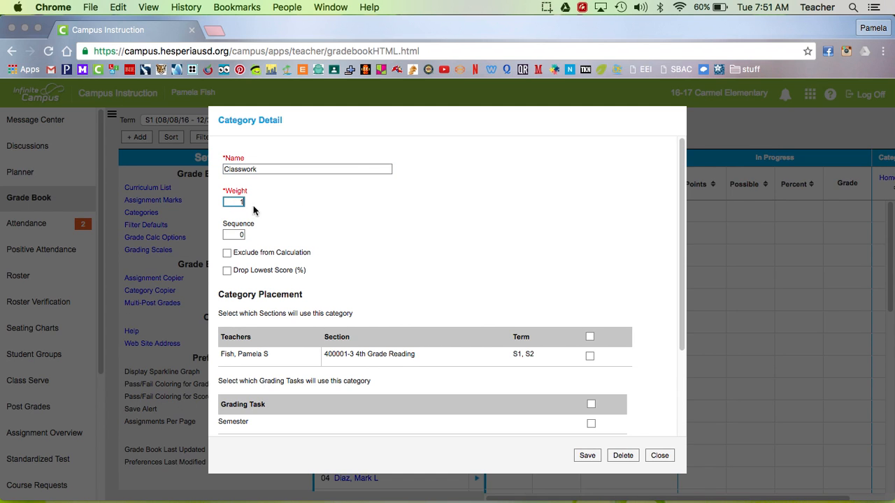
click(588, 357)
scroll(589, 359, down, 3)
click(591, 308)
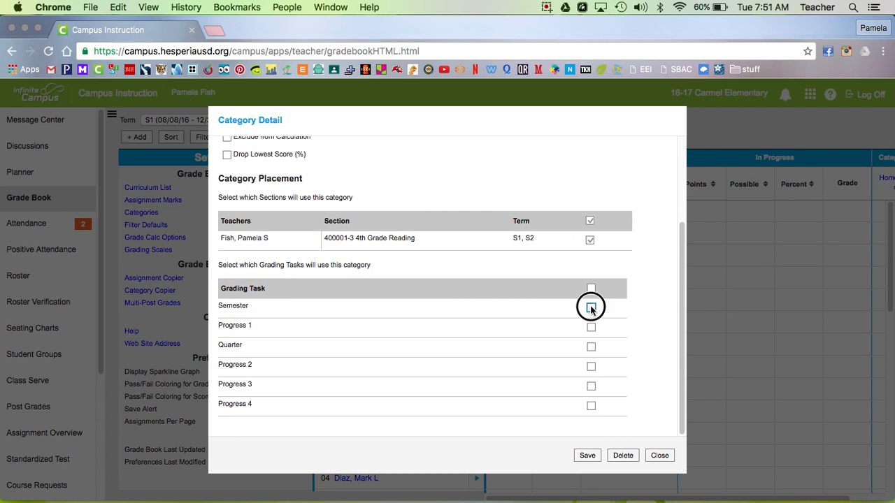
click(591, 347)
click(588, 456)
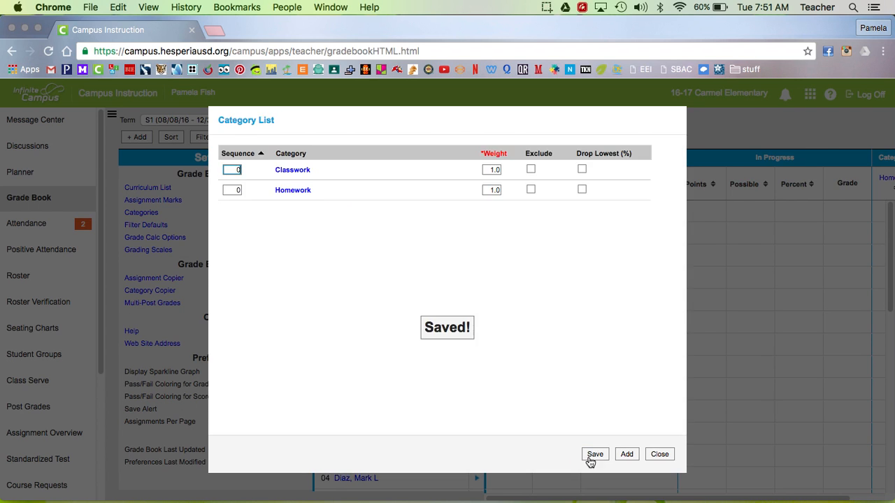
Add and save a Project category with a weight of 1, assigned to 4th Grade Reading and the Semester and Quarter grading tasks.
click(627, 454)
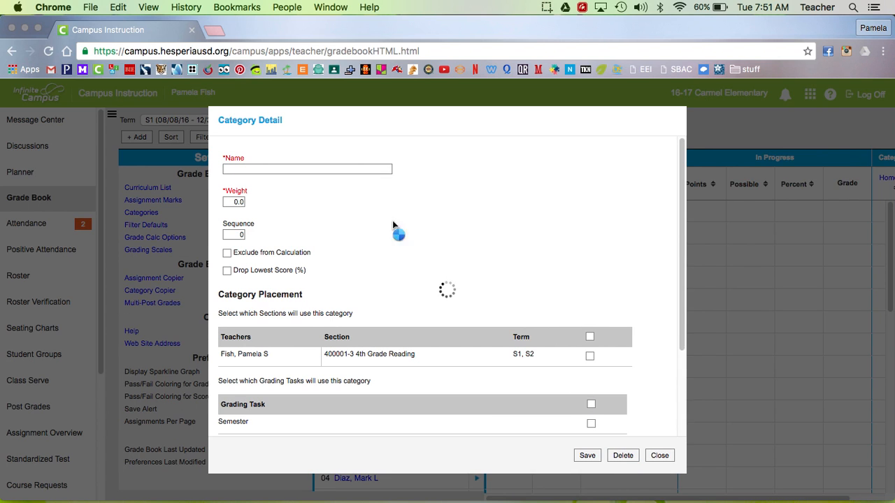
click(326, 169)
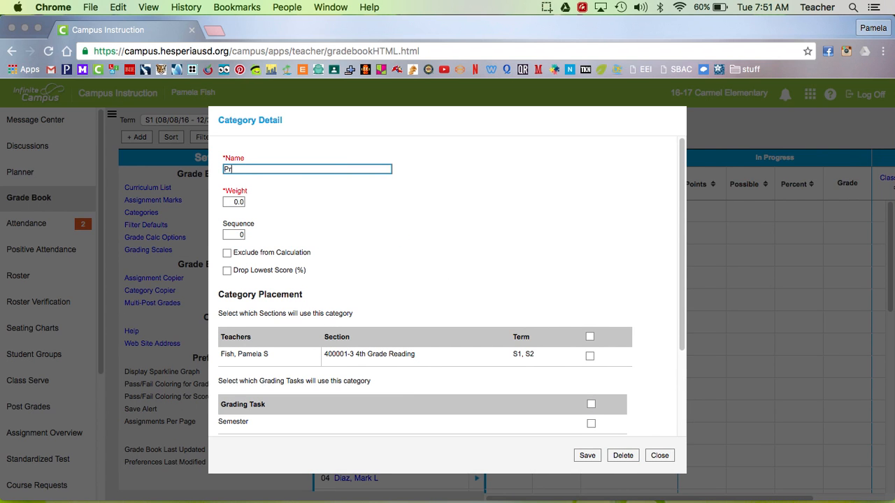
click(238, 202)
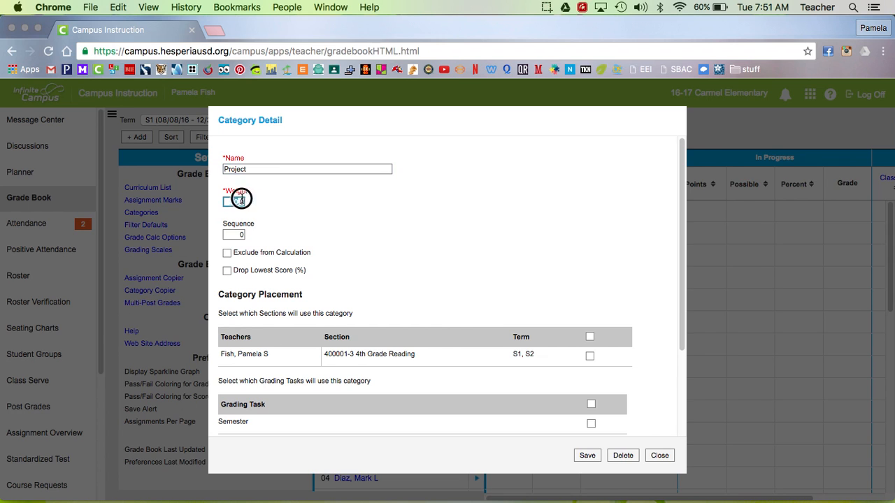
text(1)
click(590, 356)
scroll(591, 336, down, 3)
click(591, 309)
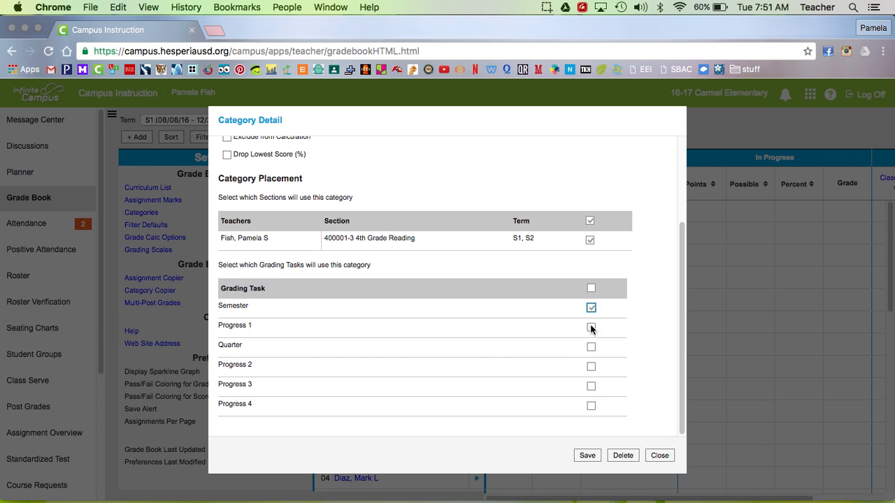
click(591, 347)
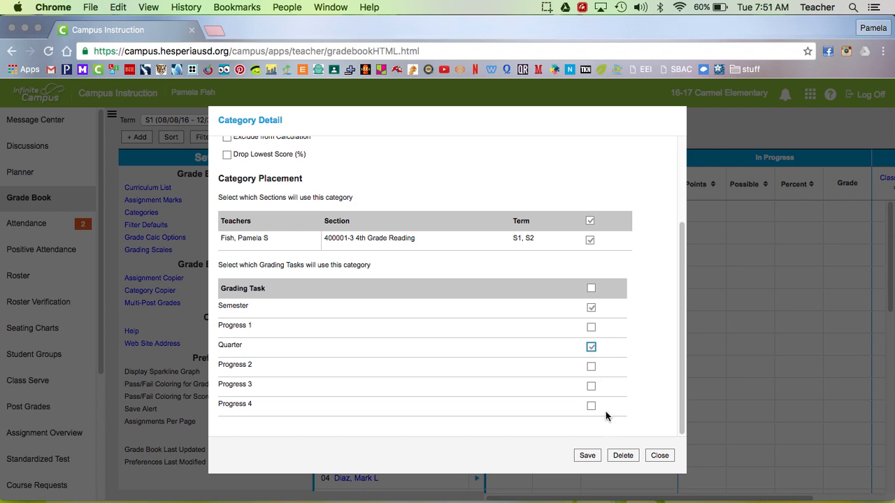
click(584, 456)
click(549, 10)
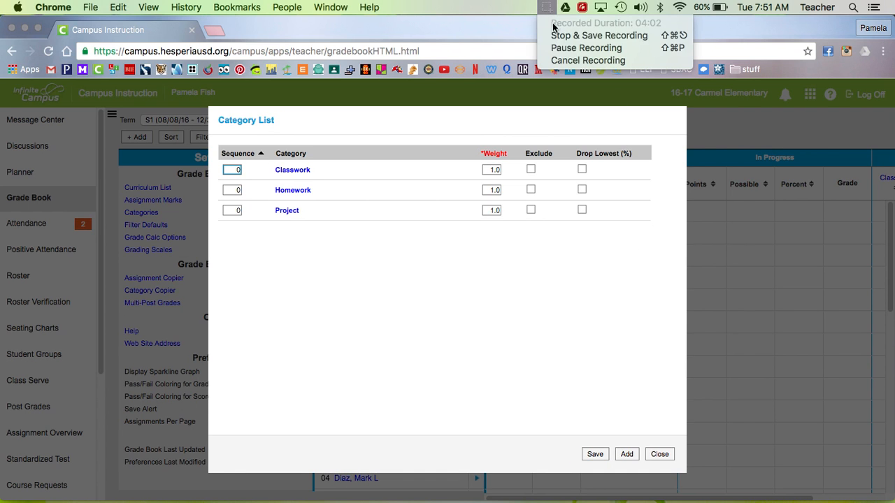
click(557, 44)
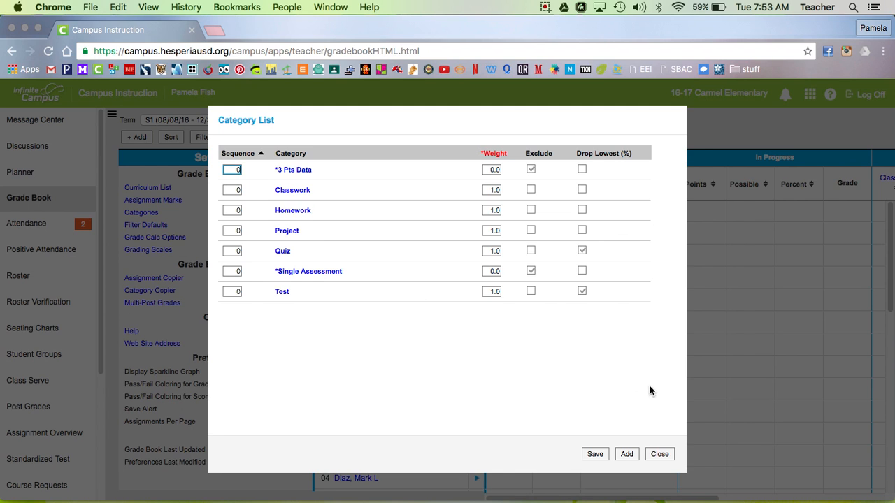
Save the completed category list and close it.
click(592, 457)
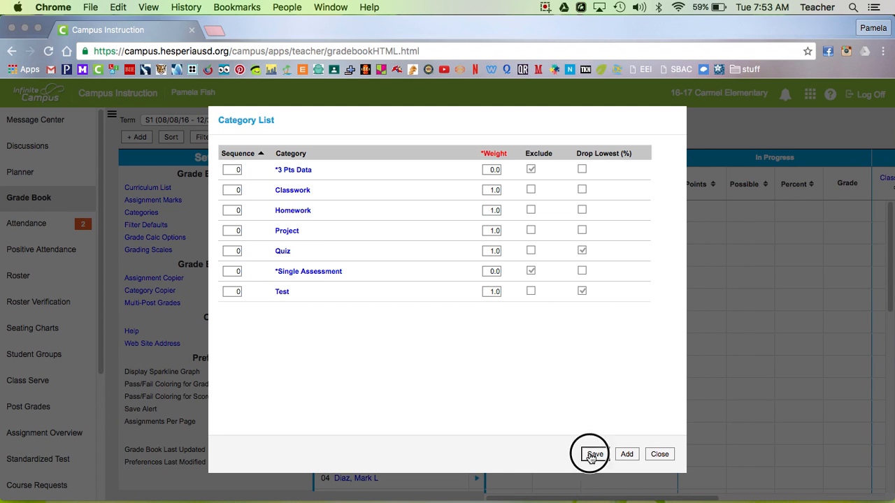
click(660, 453)
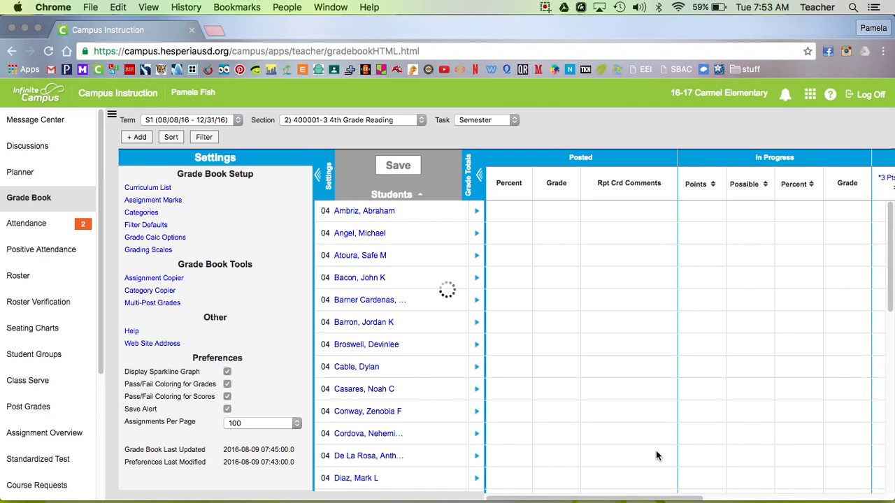
click(364, 122)
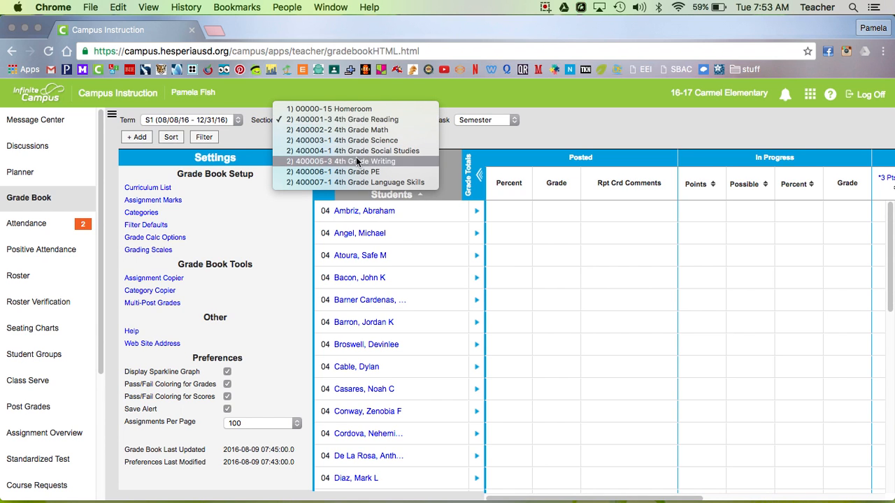
click(347, 119)
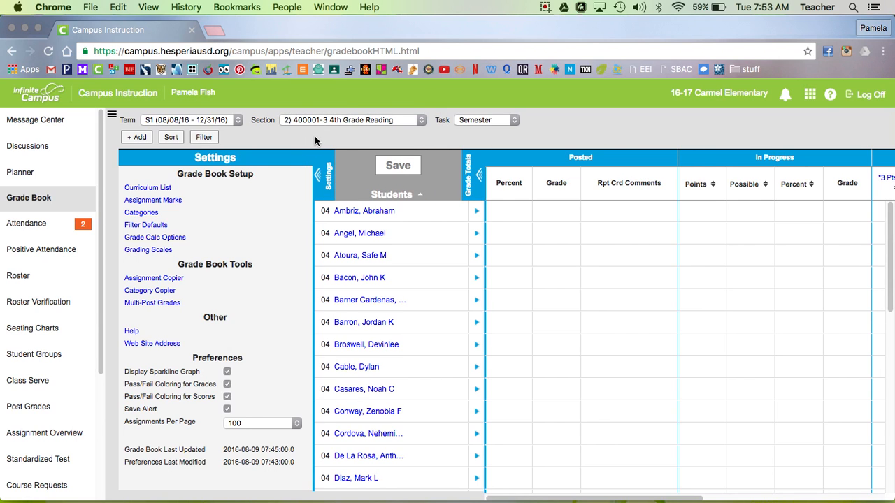
Open the Category Copier with 4th Grade Reading as the source section and exclude the 3 Pts Data category from the copy.
click(147, 291)
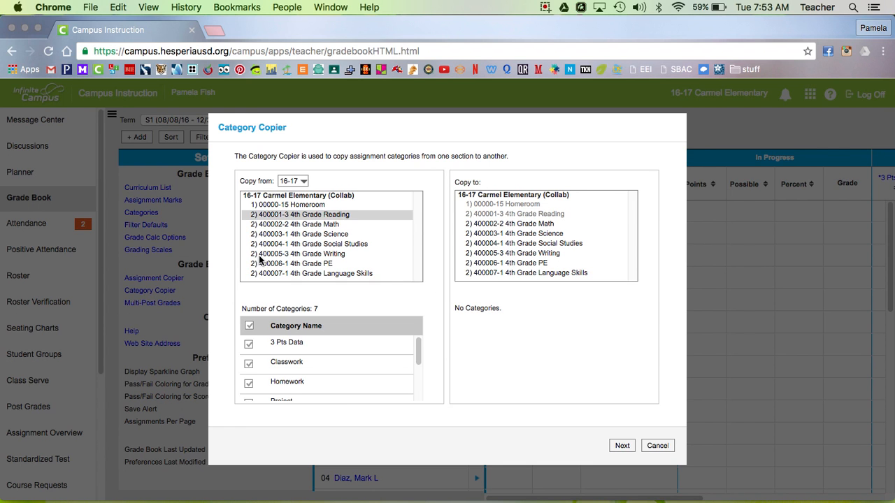
click(297, 215)
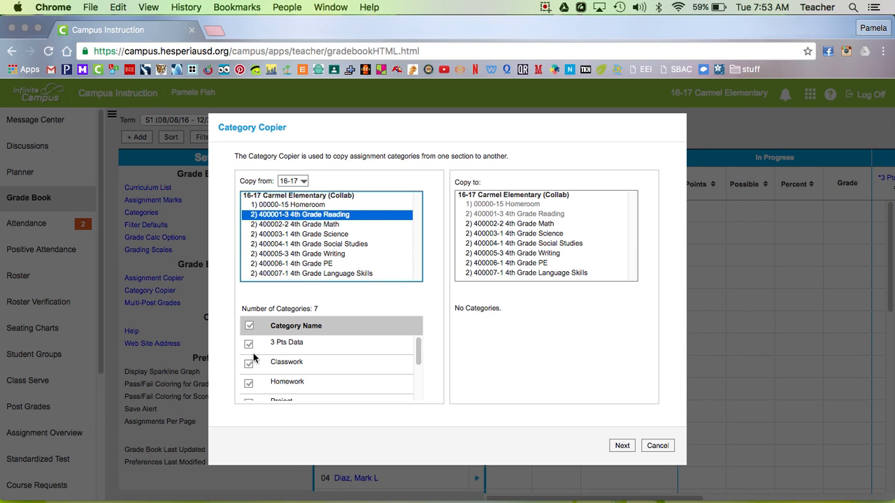
scroll(254, 369, down, 5)
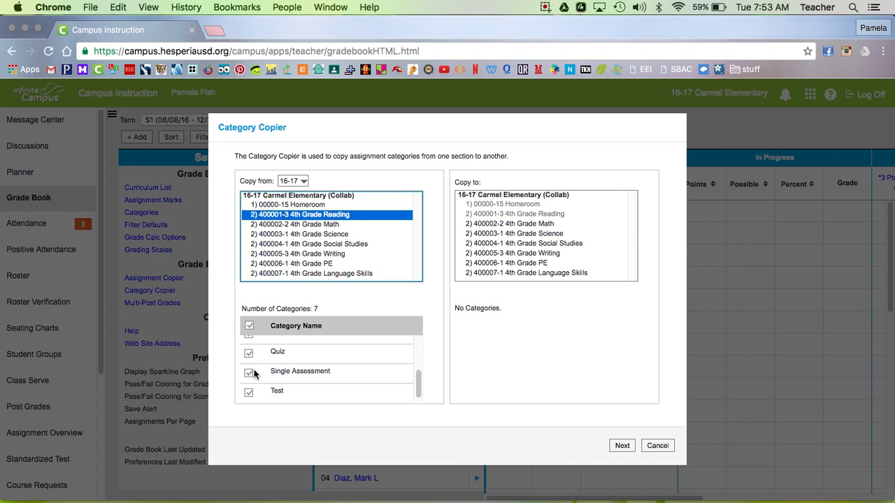
scroll(254, 369, up, 5)
click(249, 344)
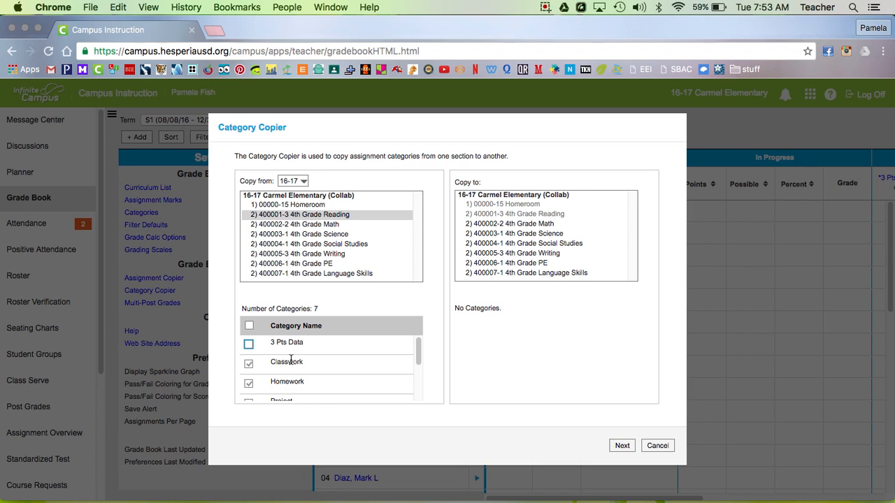
scroll(289, 358, down, 1)
scroll(291, 359, up, 1)
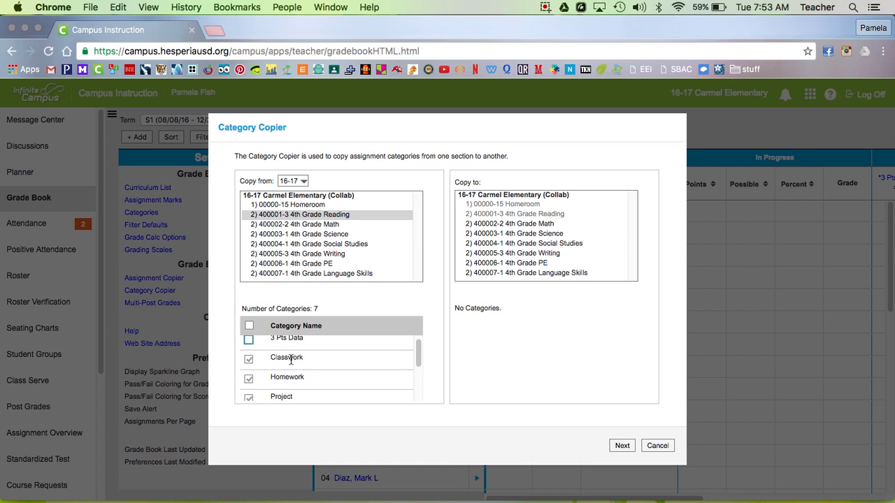
scroll(291, 358, down, 4)
scroll(290, 359, up, 4)
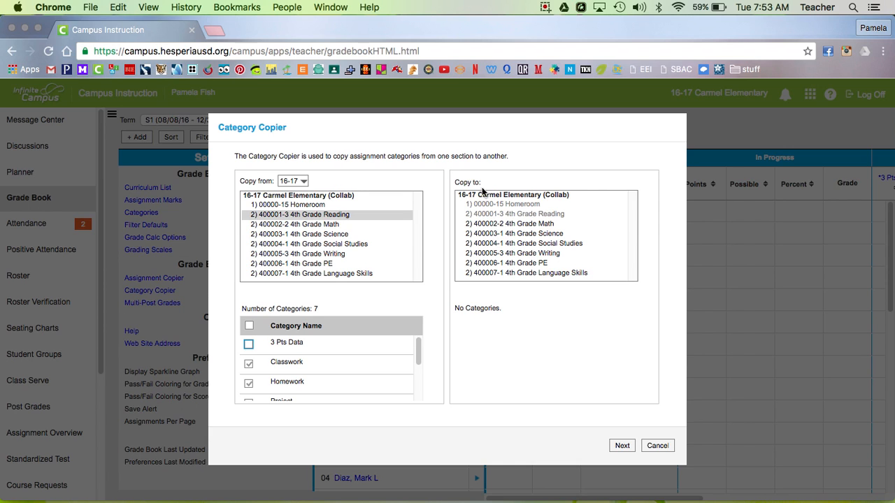
Copy the selected categories to the 4th Grade Math section with their Quarter and Semester grading tasks.
click(495, 226)
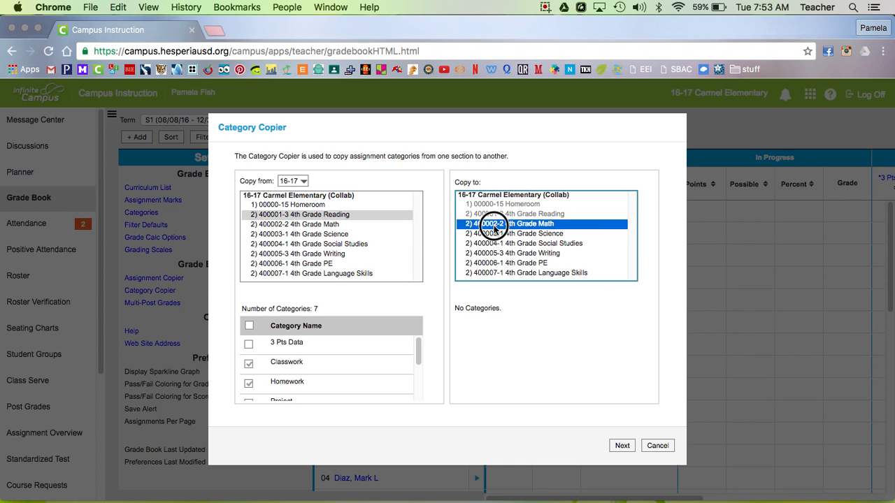
click(622, 447)
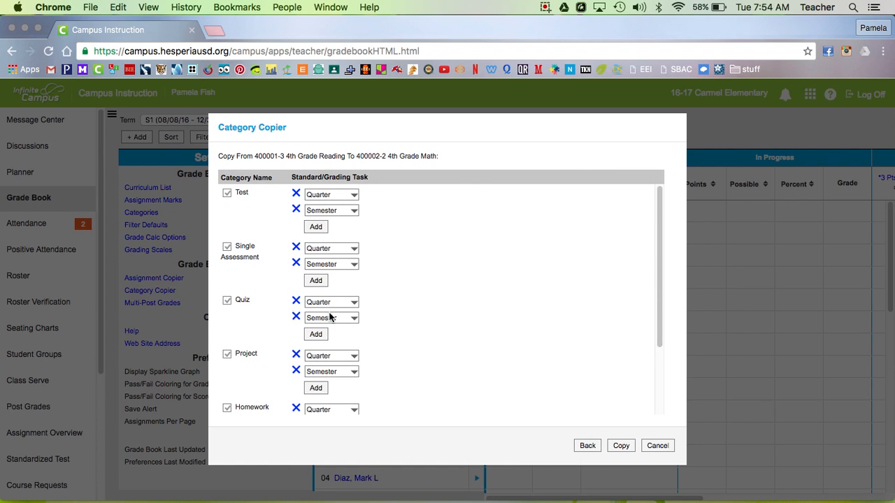
scroll(382, 305, down, 3)
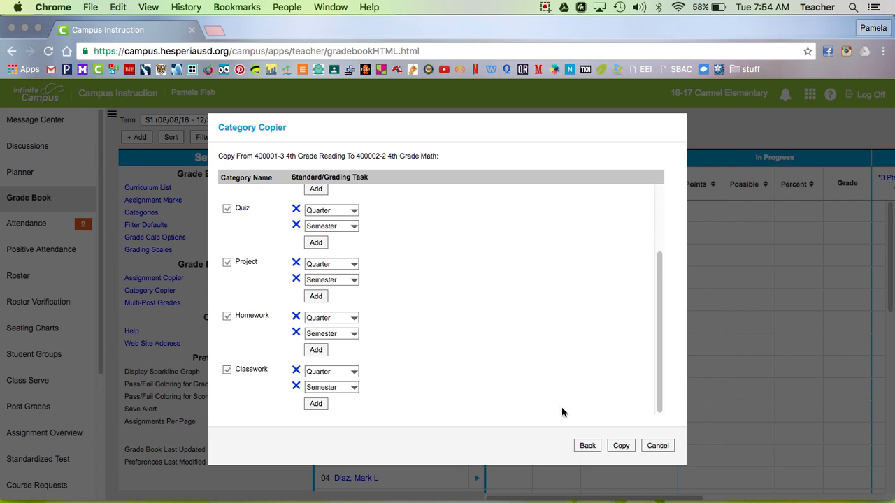
click(616, 447)
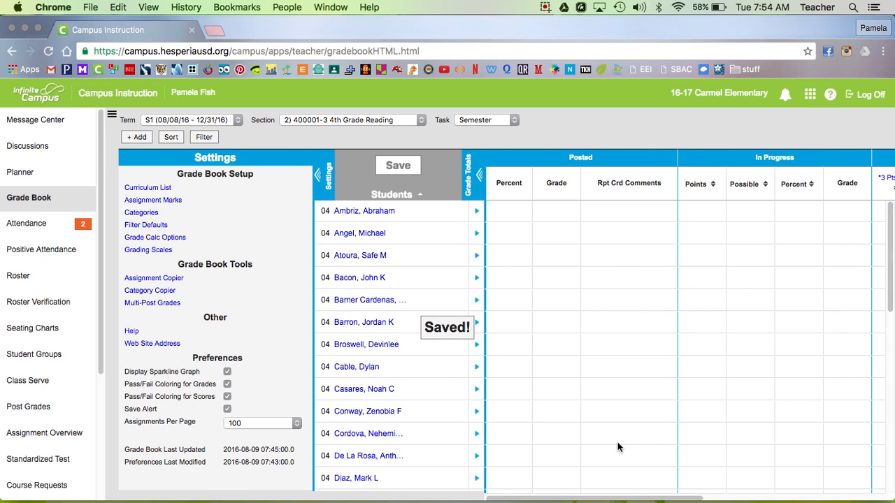
Check the category columns in the 4th Grade Math section and in the 4th Grade Science section.
click(377, 120)
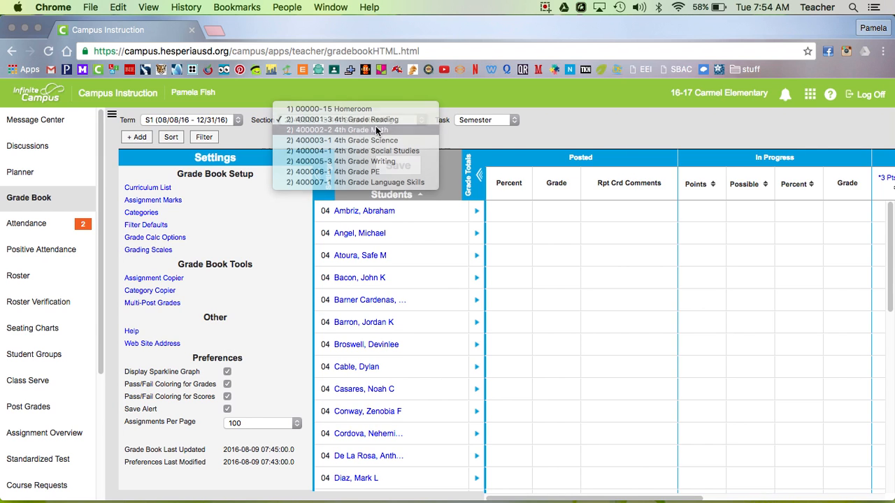
click(377, 130)
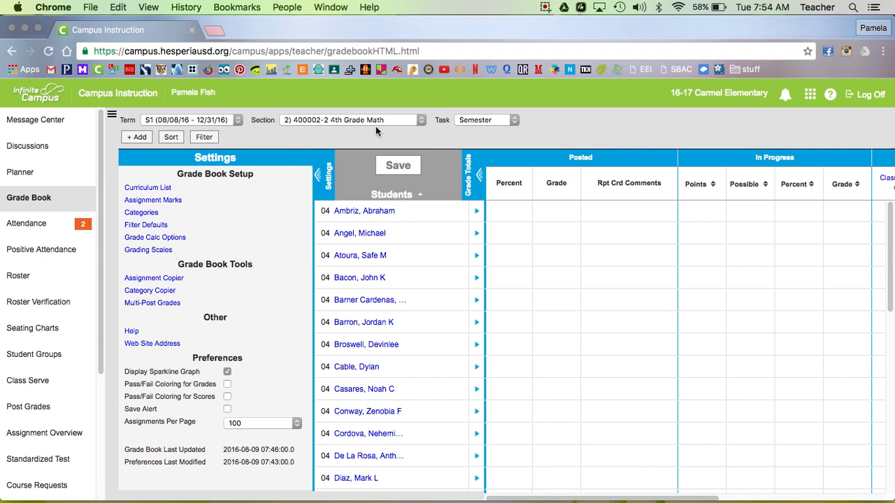
click(482, 179)
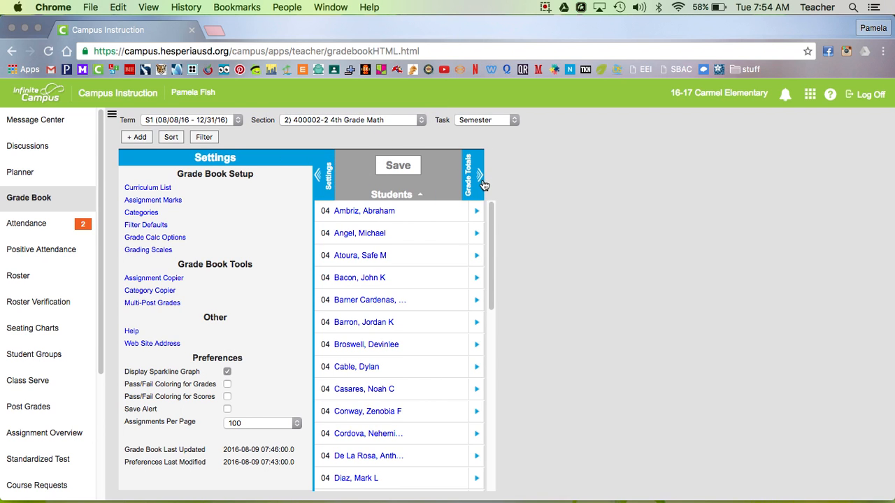
click(482, 180)
scroll(663, 278, right, 5)
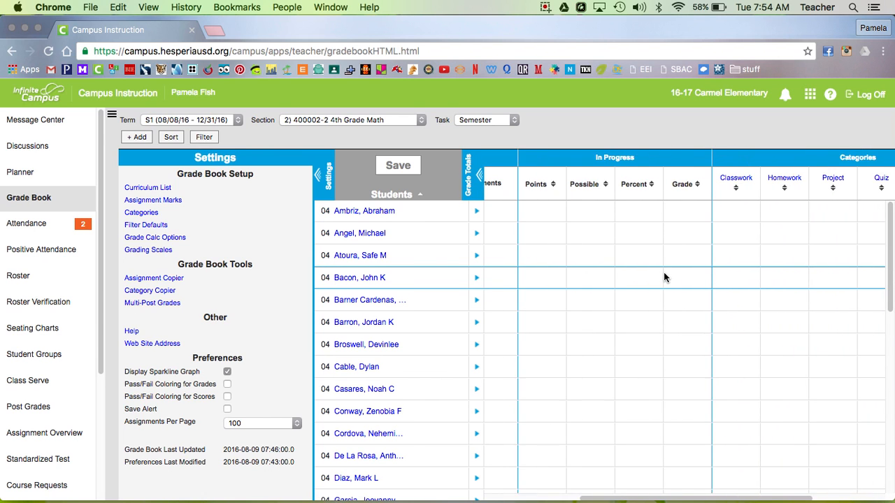
scroll(664, 278, right, 3)
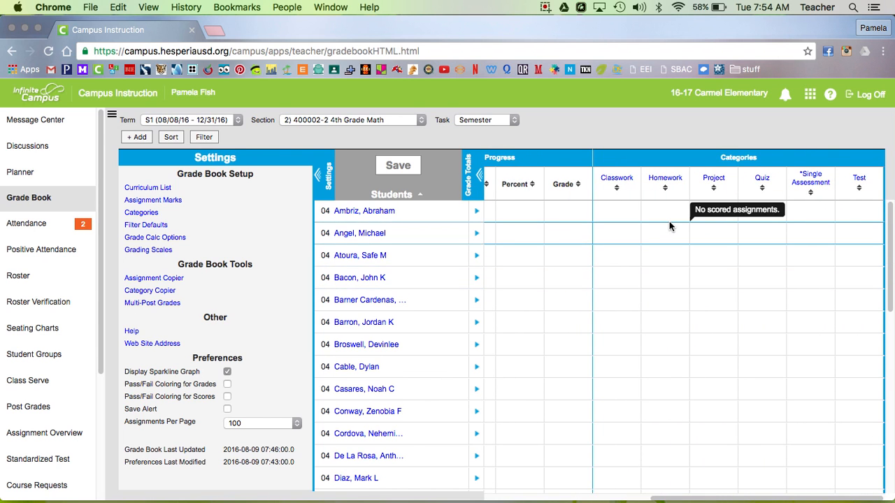
click(334, 119)
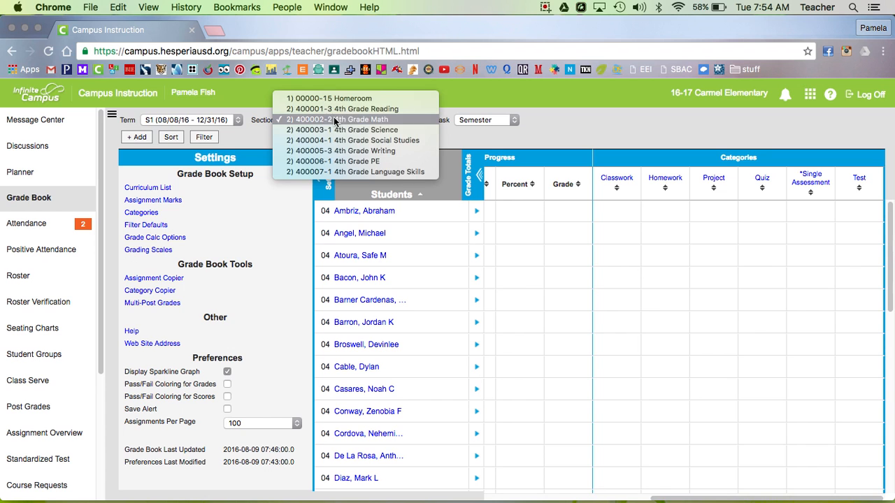
click(335, 127)
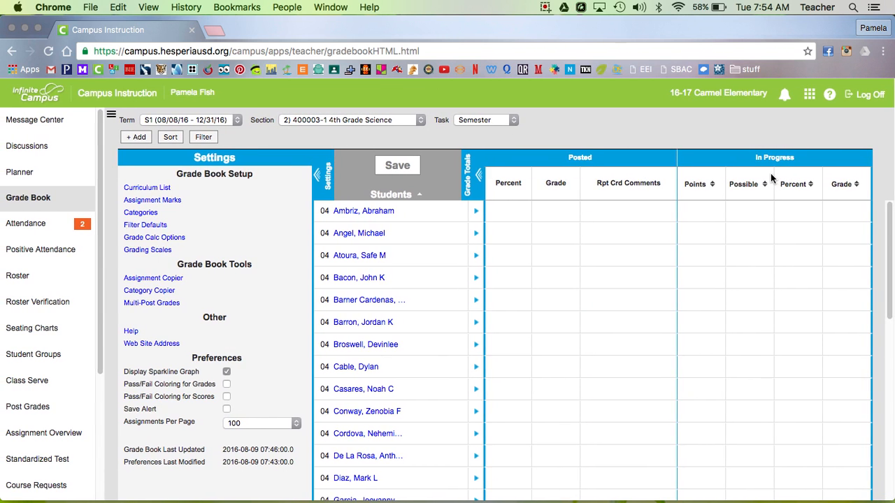
Return to 4th Grade Reading and set it as the Category Copier source, excluding the 3 Pts Data and Single Assessment categories.
click(380, 121)
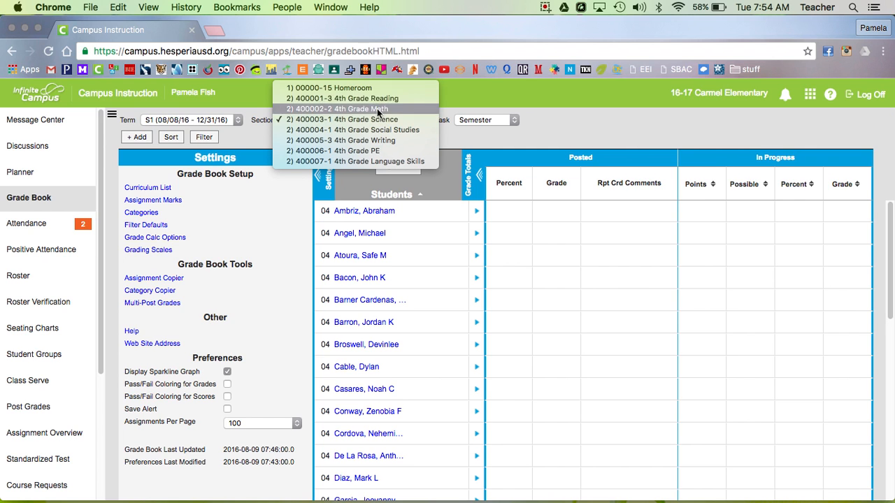
click(372, 96)
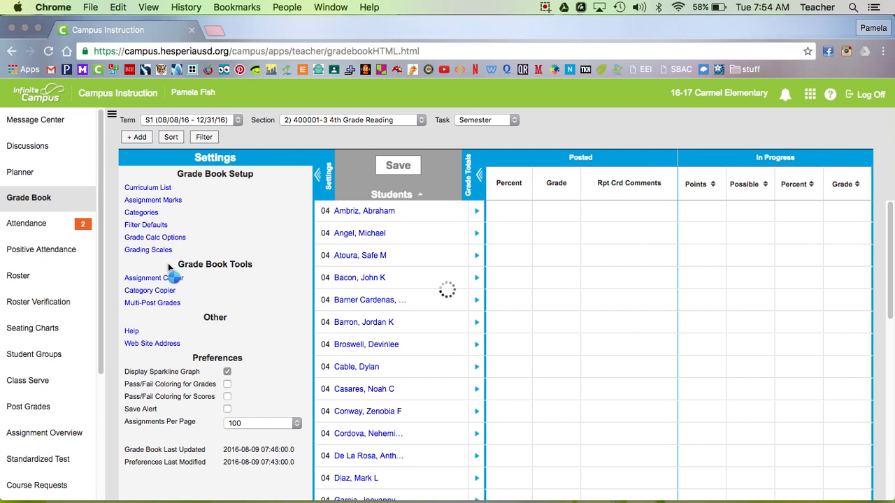
click(150, 291)
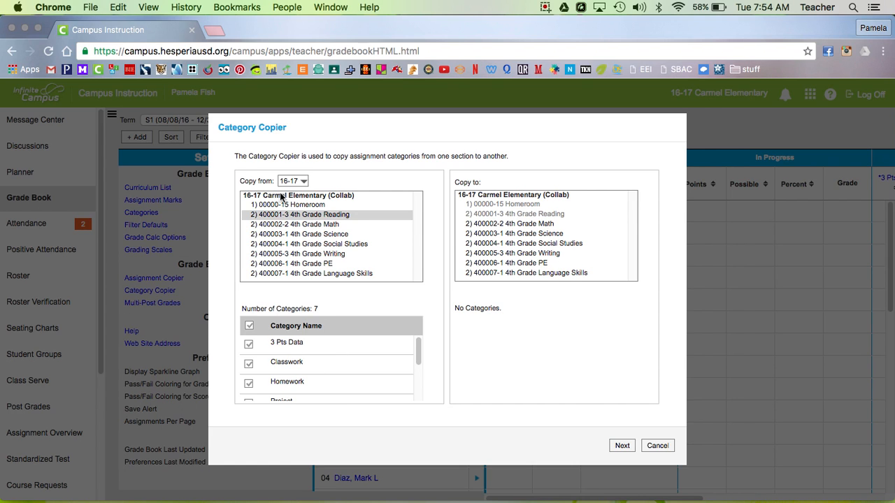
click(278, 214)
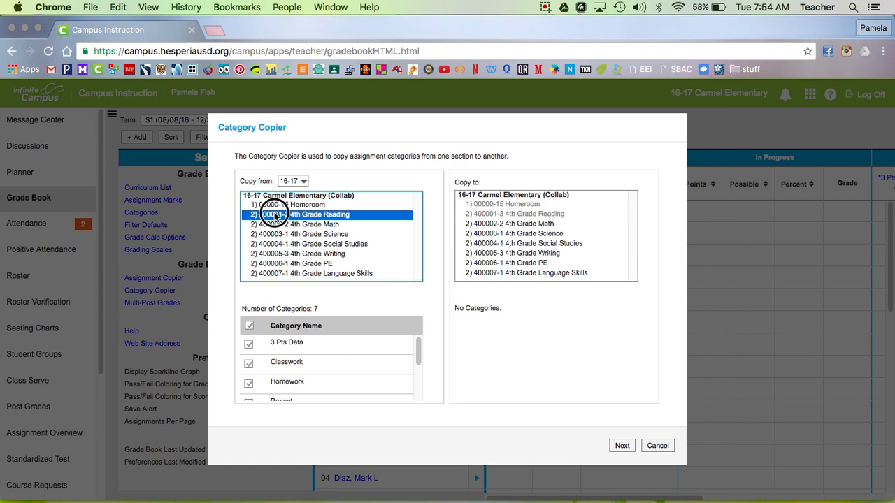
click(249, 345)
scroll(250, 349, down, 3)
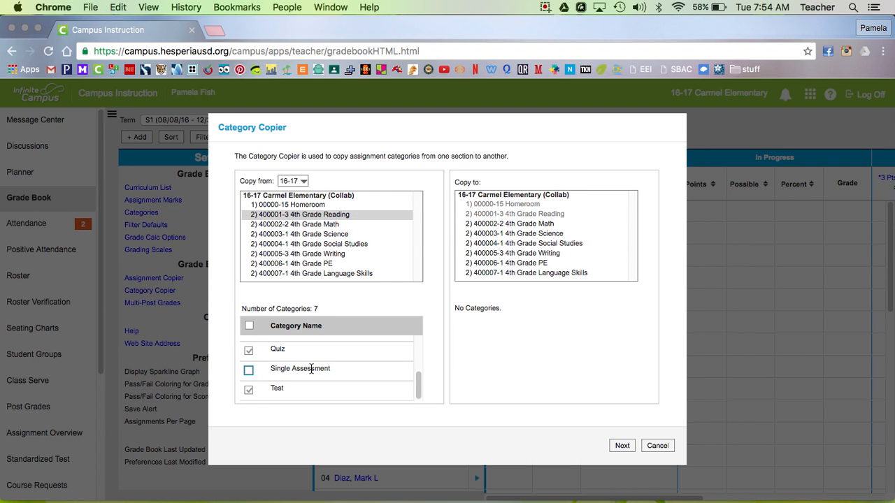
scroll(314, 366, up, 5)
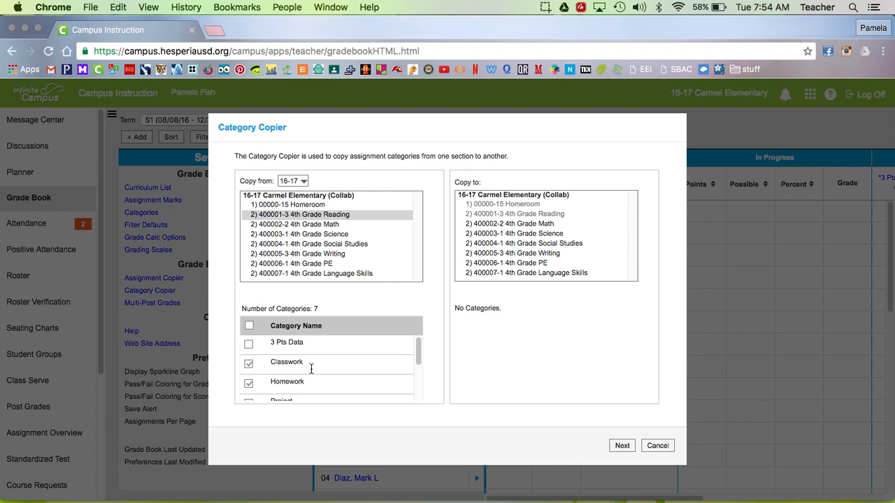
Copy the Test, Quiz, Project, Homework and Classwork categories to 4th Grade Science with their Quarter and Semester grading tasks.
click(492, 236)
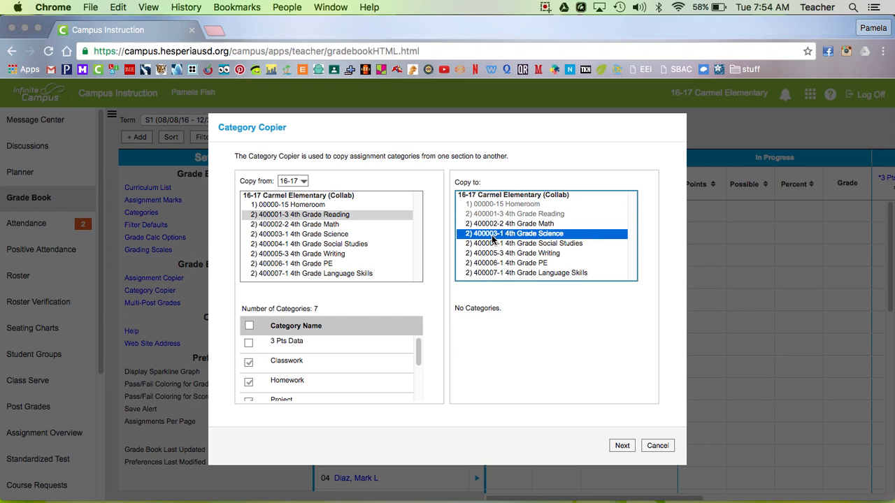
click(621, 446)
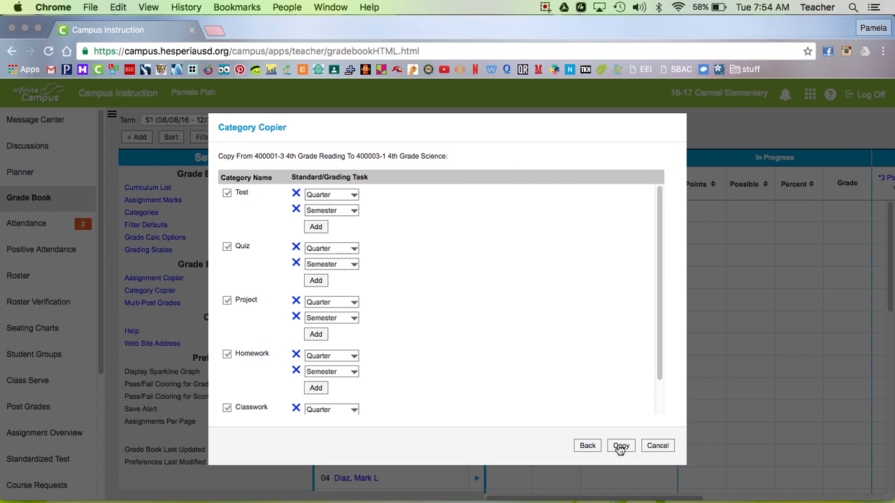
click(620, 446)
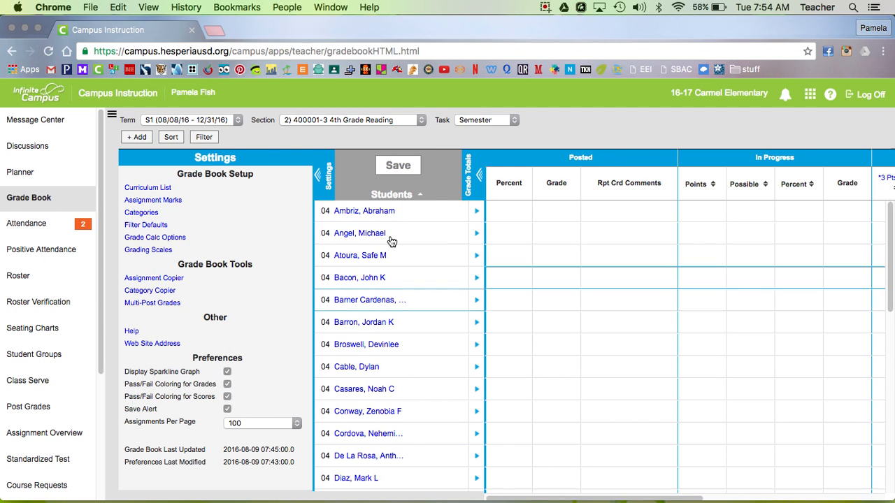
click(365, 121)
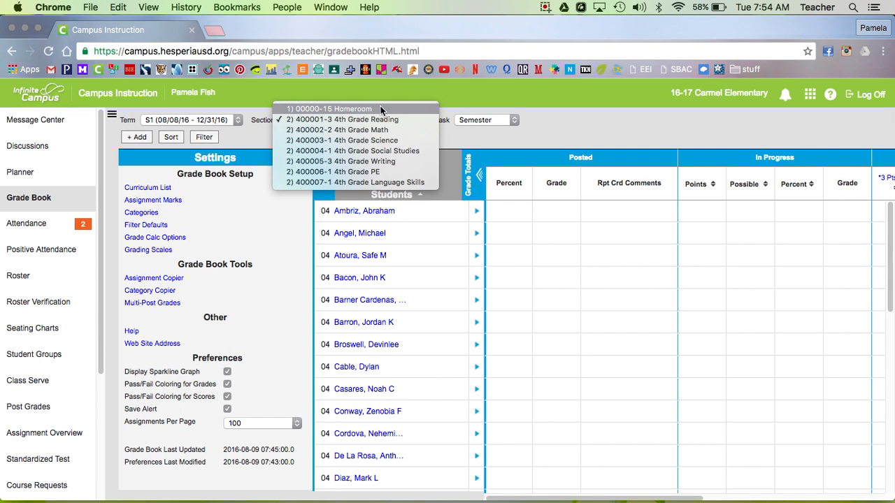
click(461, 142)
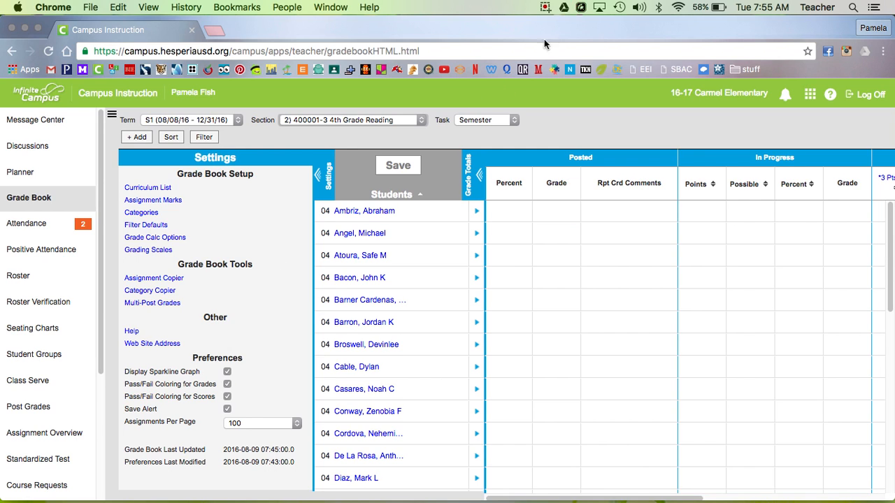
click(548, 10)
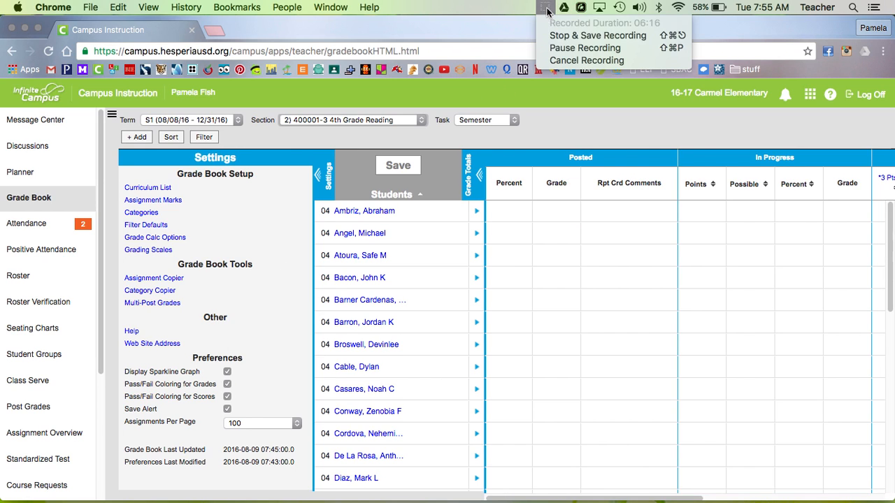